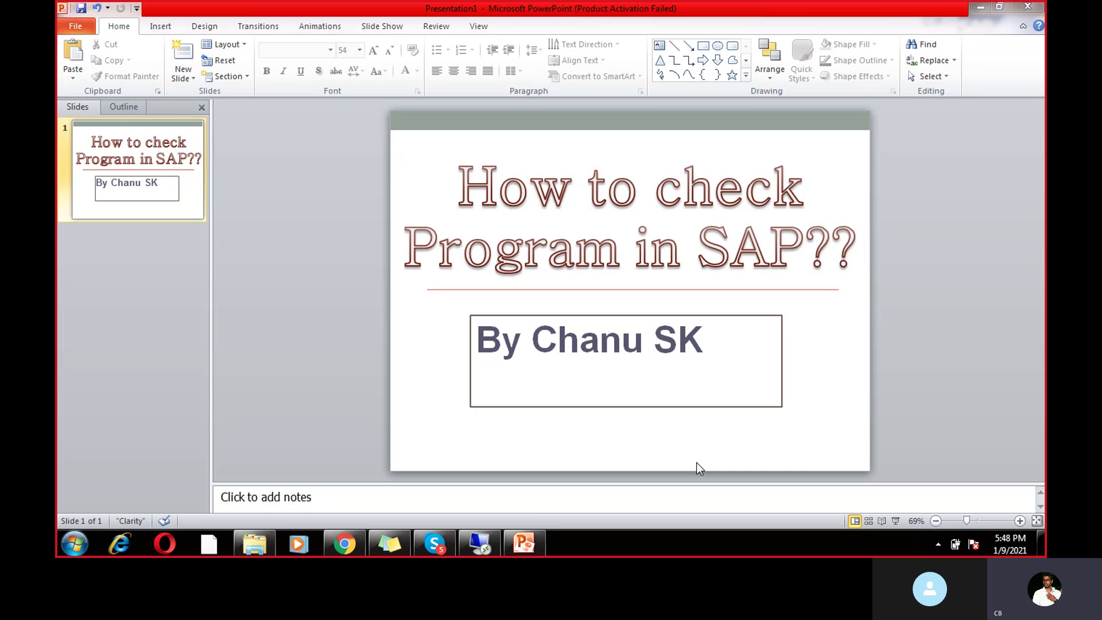
Step: Start SE16N from the SAP session and select table TSTC (SAP Transaction Codes)
click(477, 542)
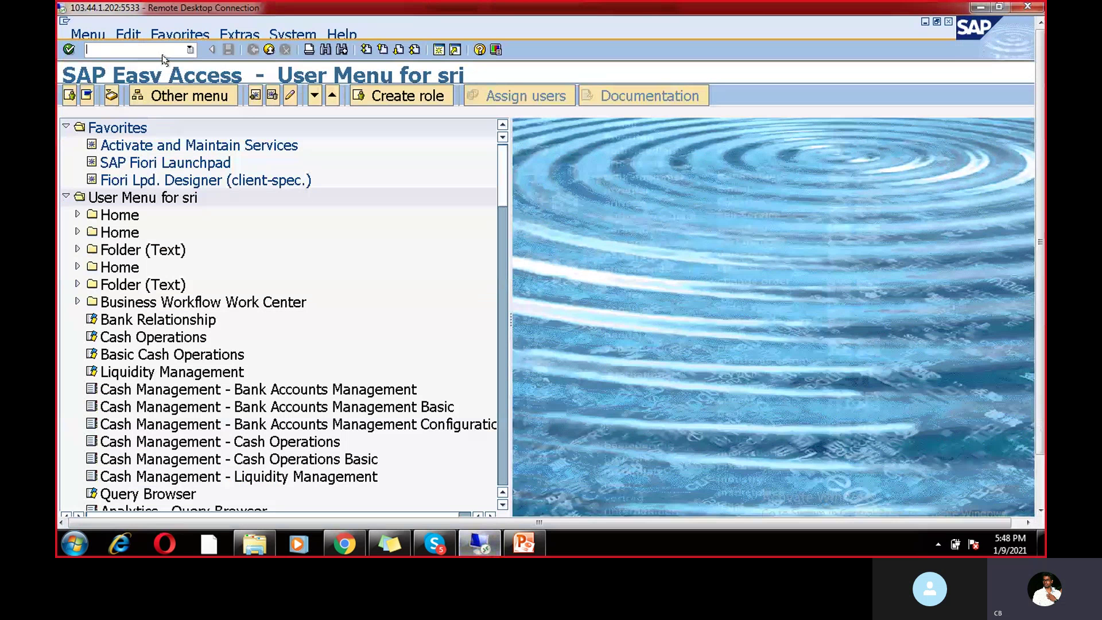
text(se16n)
key(Return)
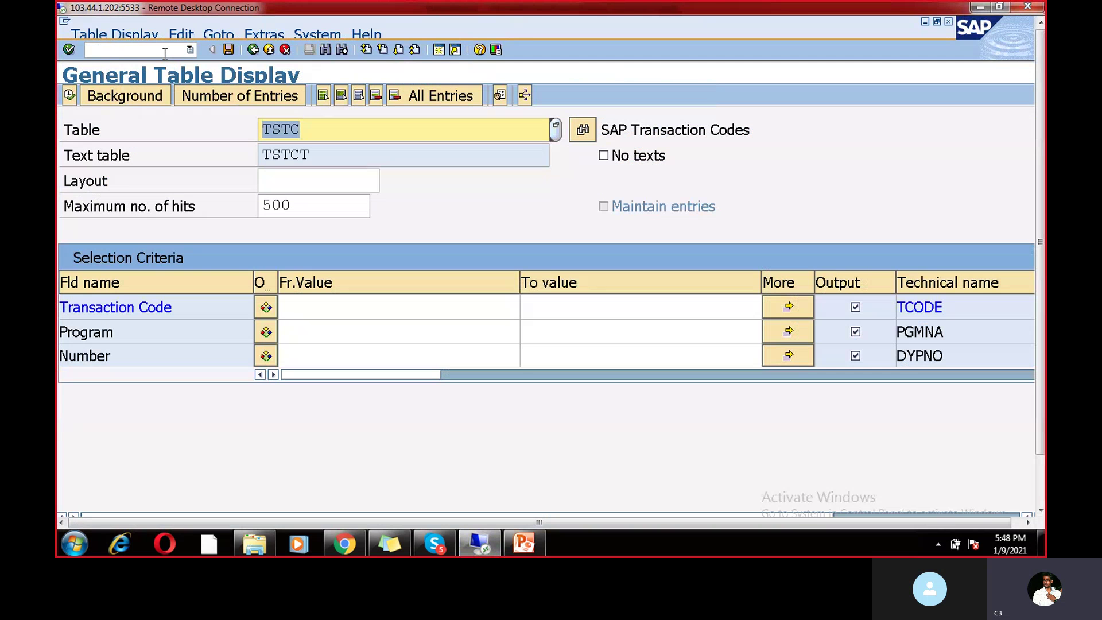
click(308, 126)
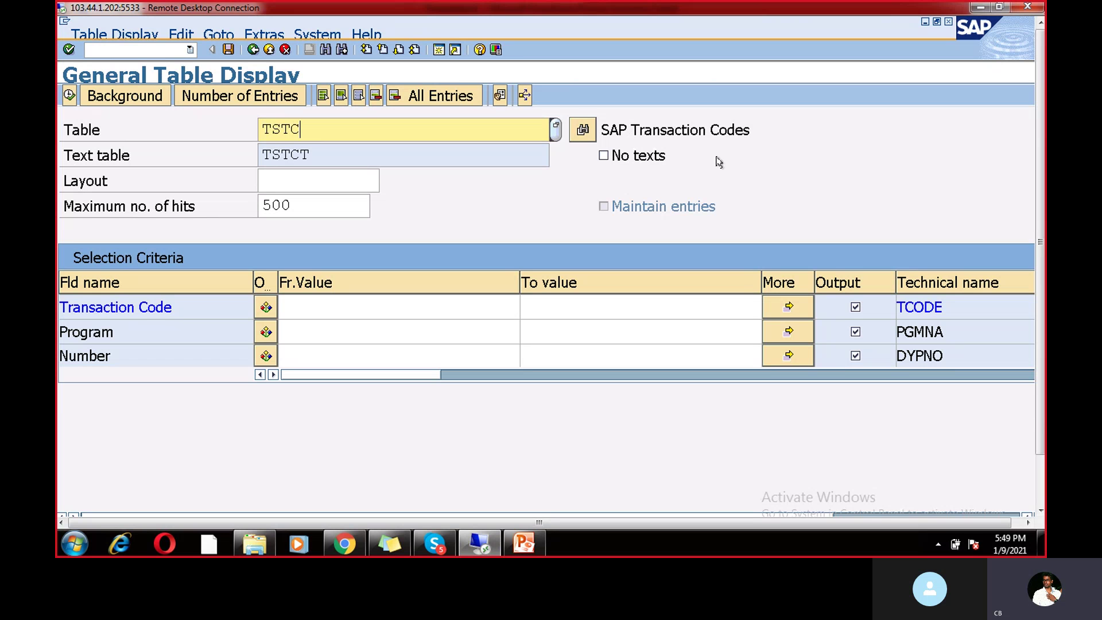
drag(752, 131, 601, 131)
click(605, 131)
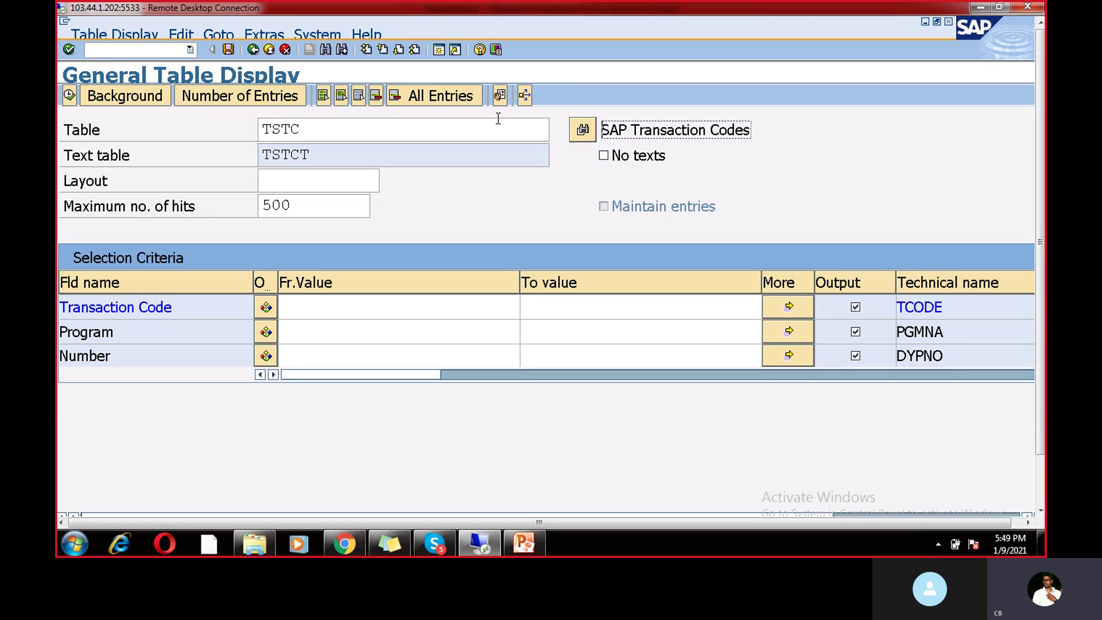
Step: Look up transaction code FB50 in TSTC and point out program SAPMF05A
click(320, 311)
text(FB)
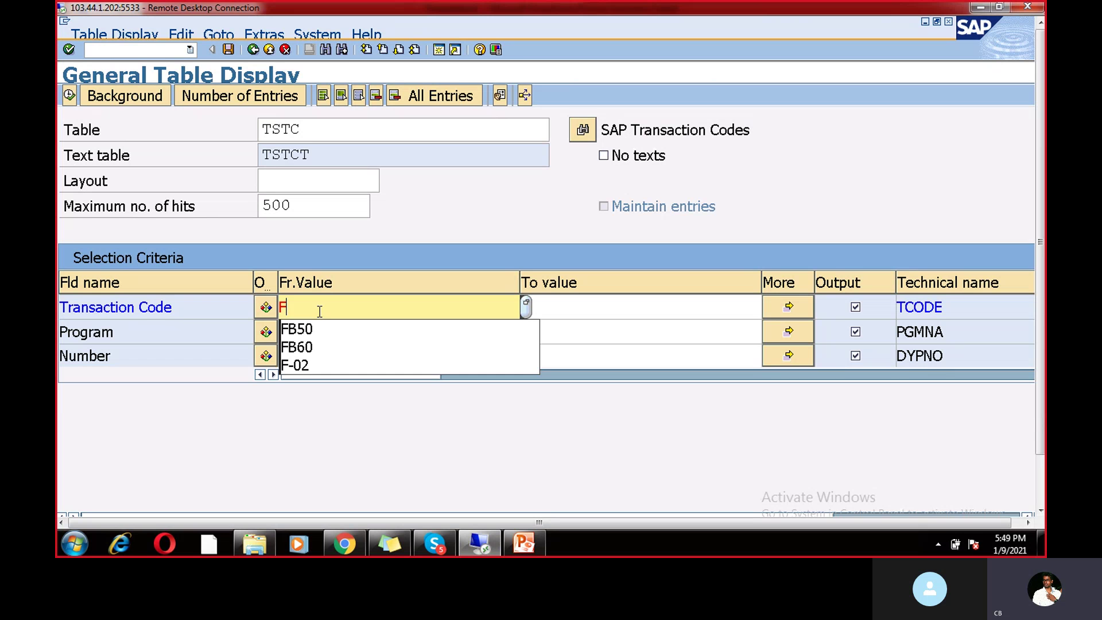
click(319, 328)
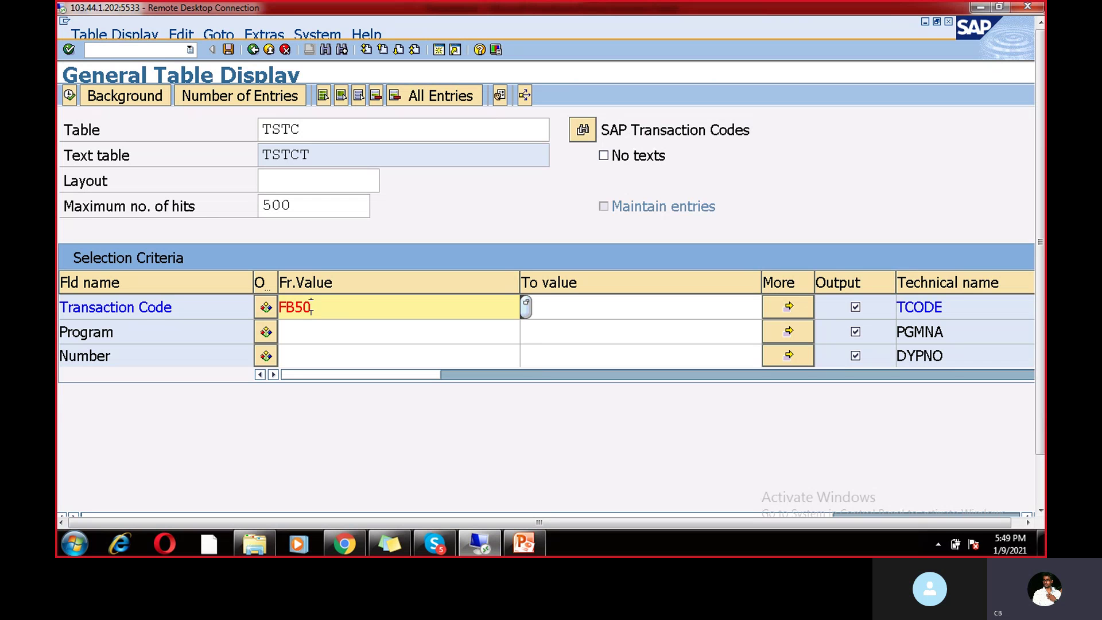
click(69, 96)
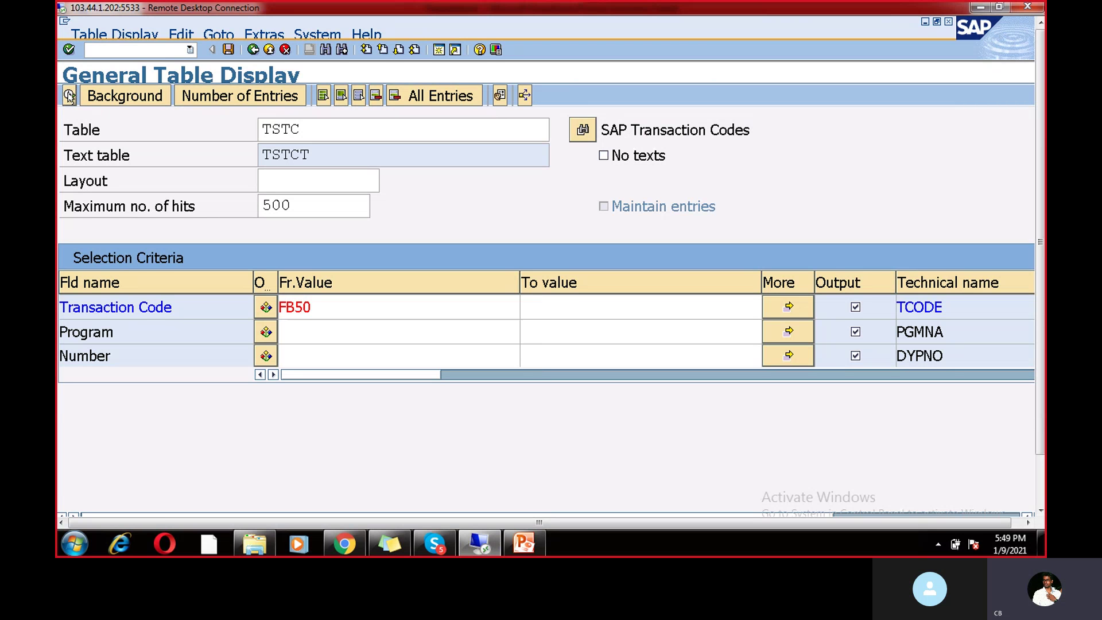
click(162, 285)
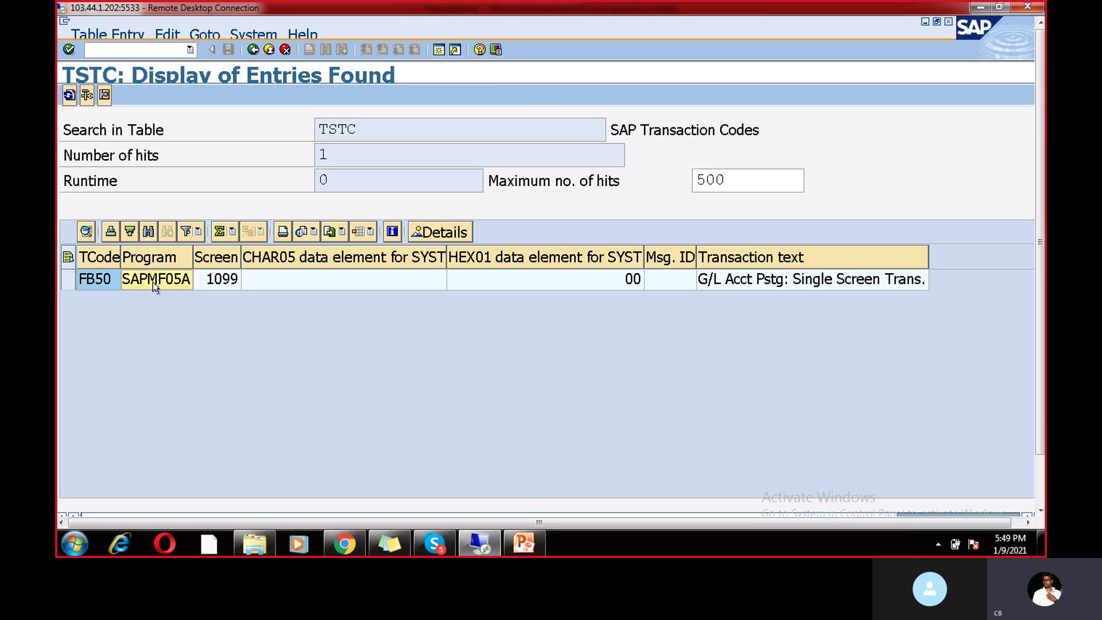
Step: Change the transaction code from FB50 to FB60 and rerun the TSTC lookup
click(253, 49)
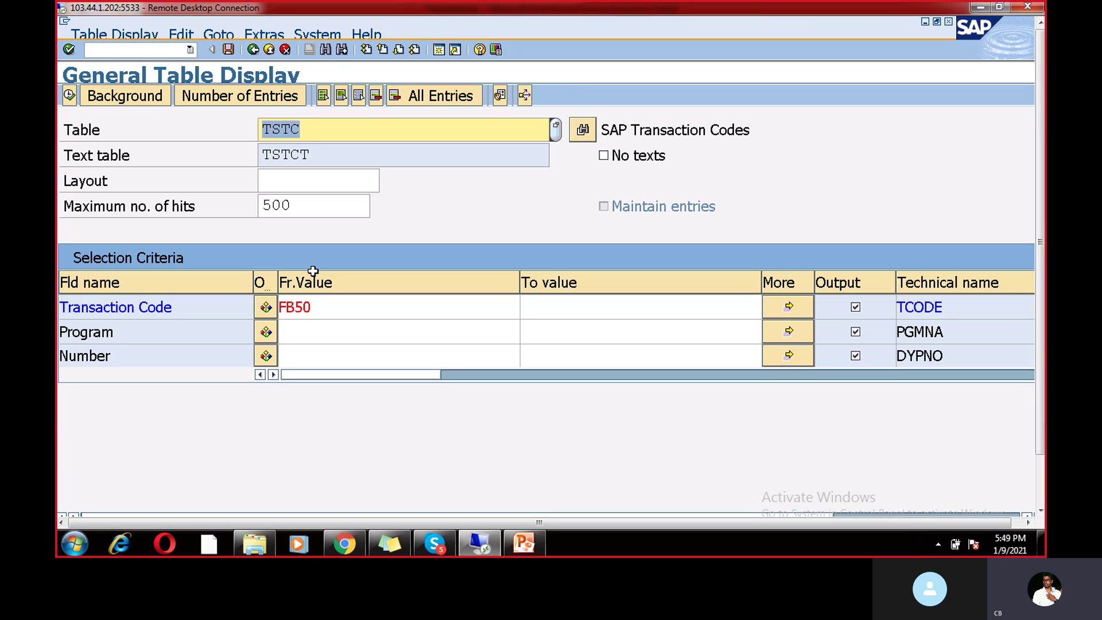
click(325, 308)
key(BackSpace)
key(BackSpace)
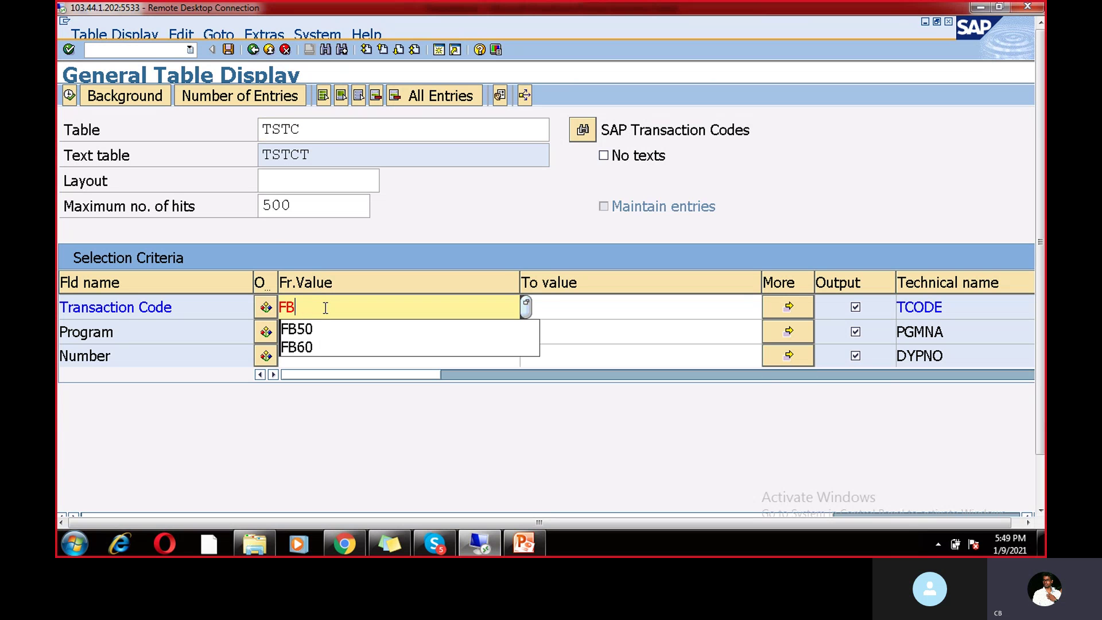
text(60)
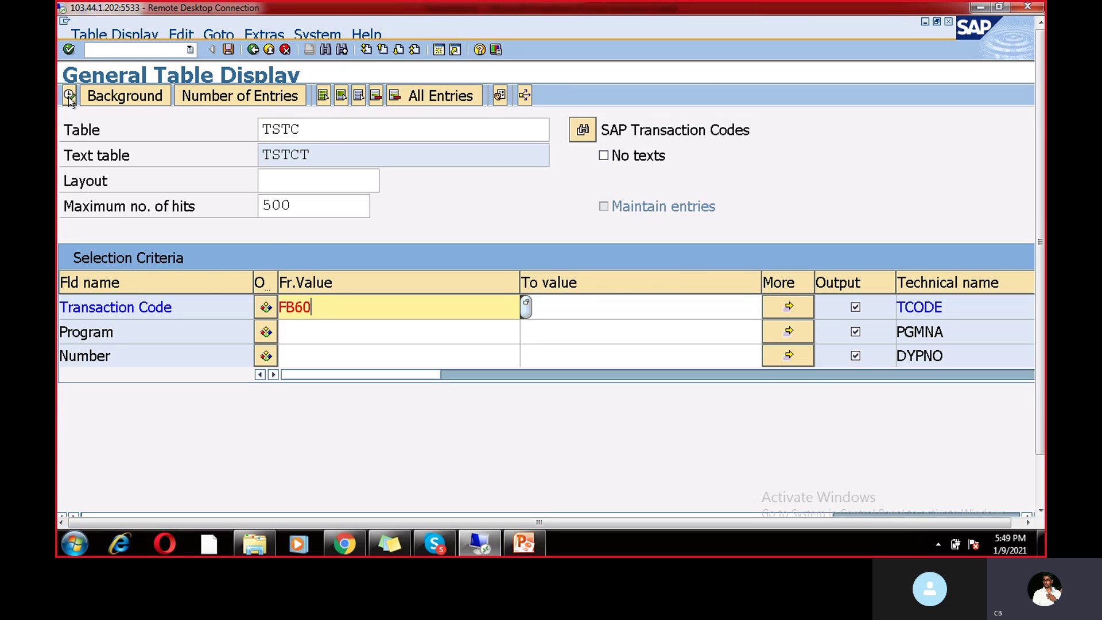
click(69, 96)
Step: Highlight program SAPMF05A and the TSTC table name in the FB60 results
click(156, 281)
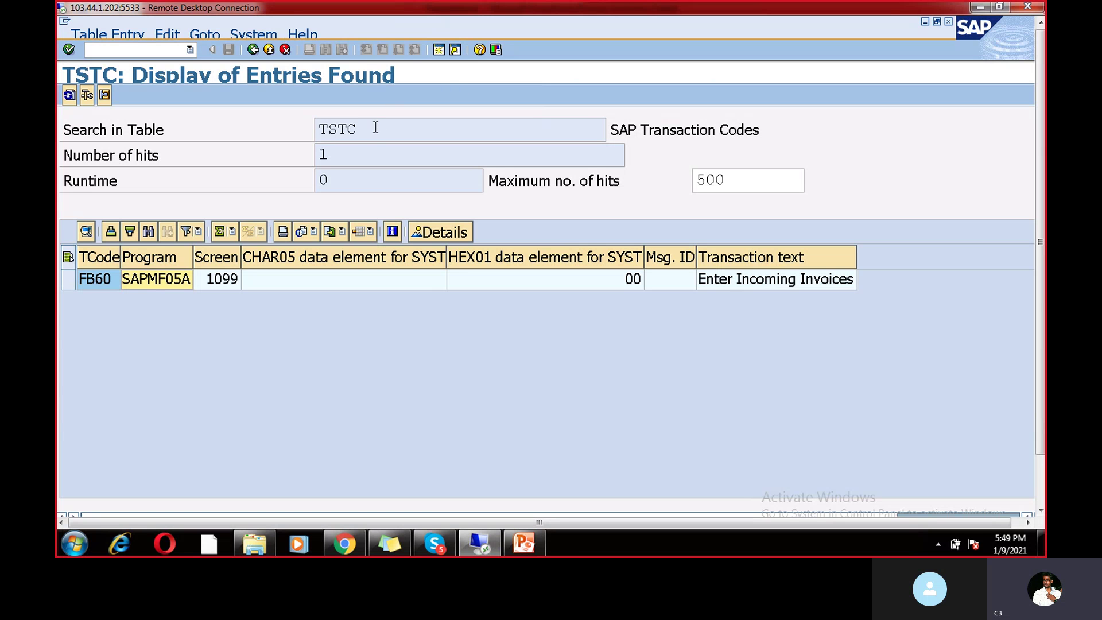
drag(375, 127, 312, 124)
click(314, 127)
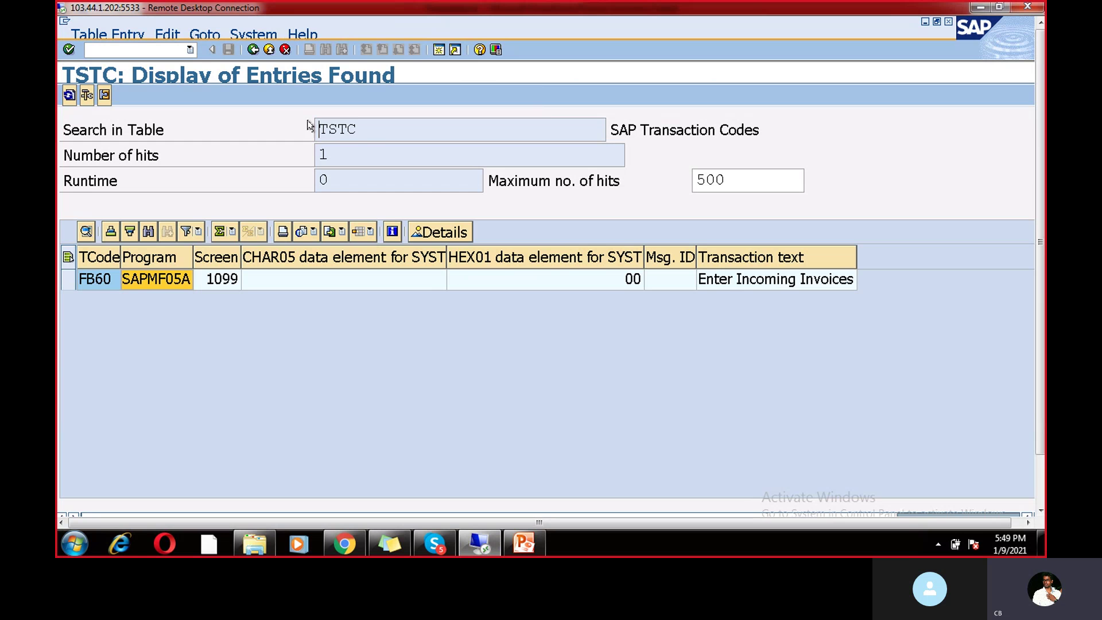
click(163, 281)
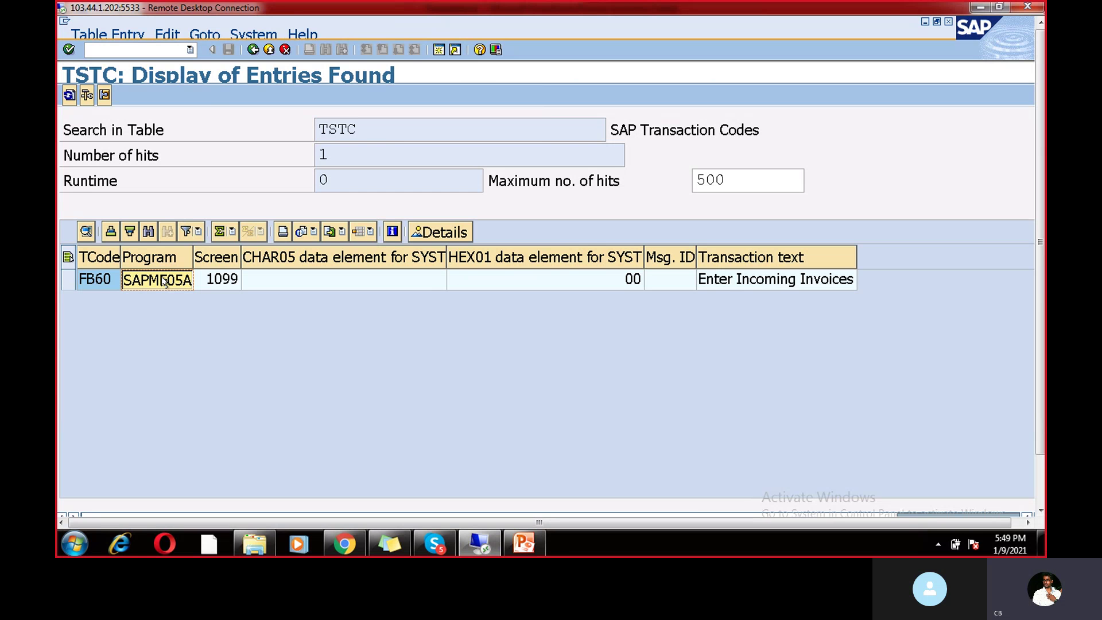
Step: Open program SAPMF05A's source in the ABAP Editor via /nse38
click(146, 48)
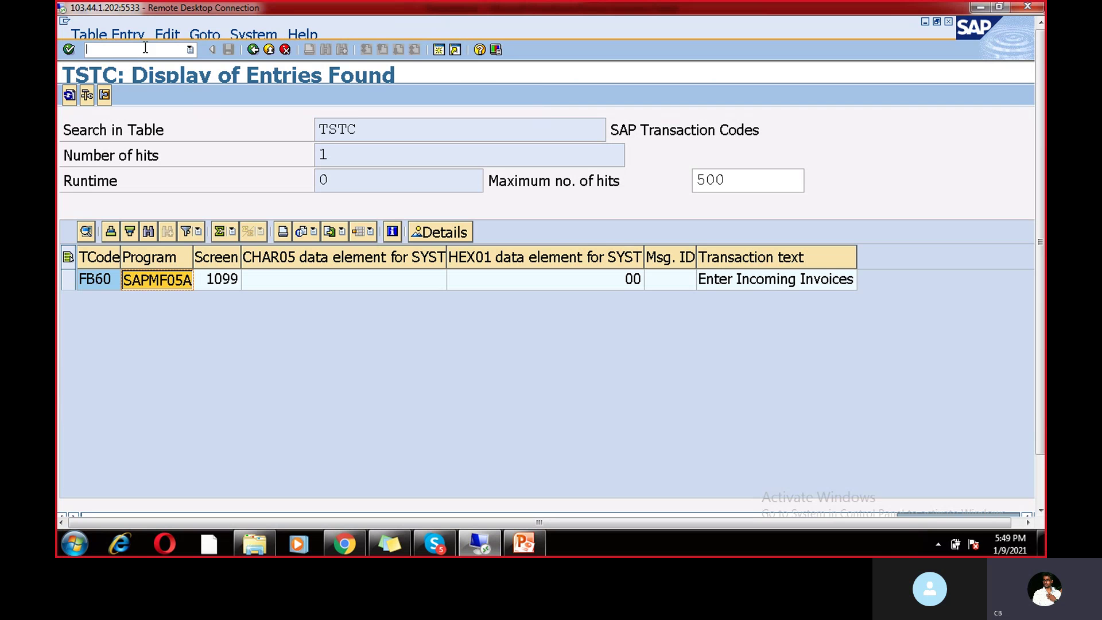
text(/nse38)
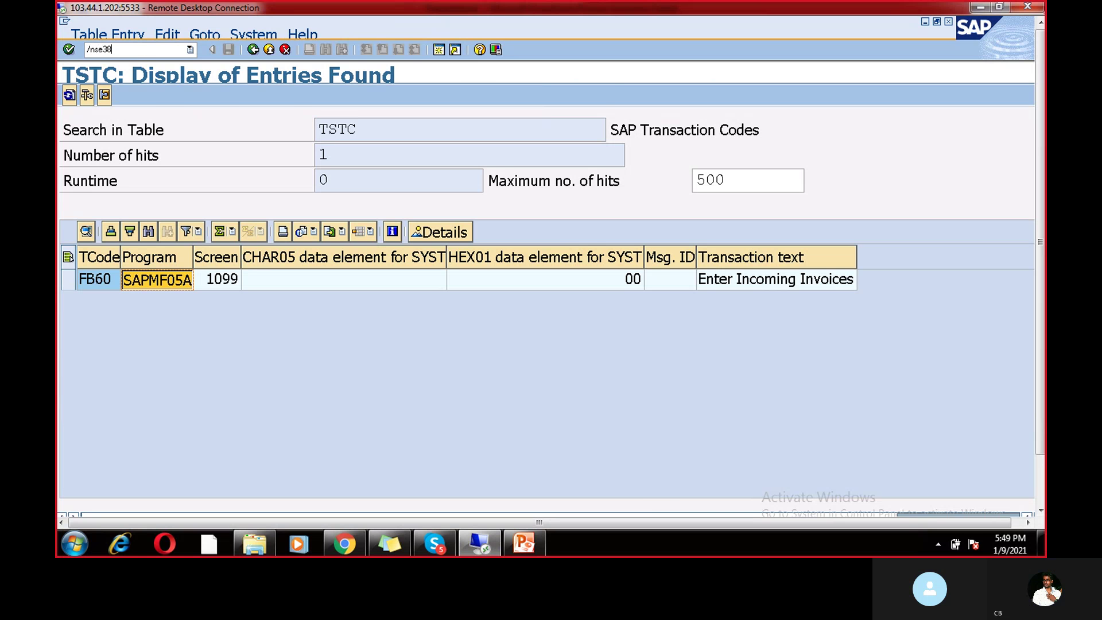
key(Return)
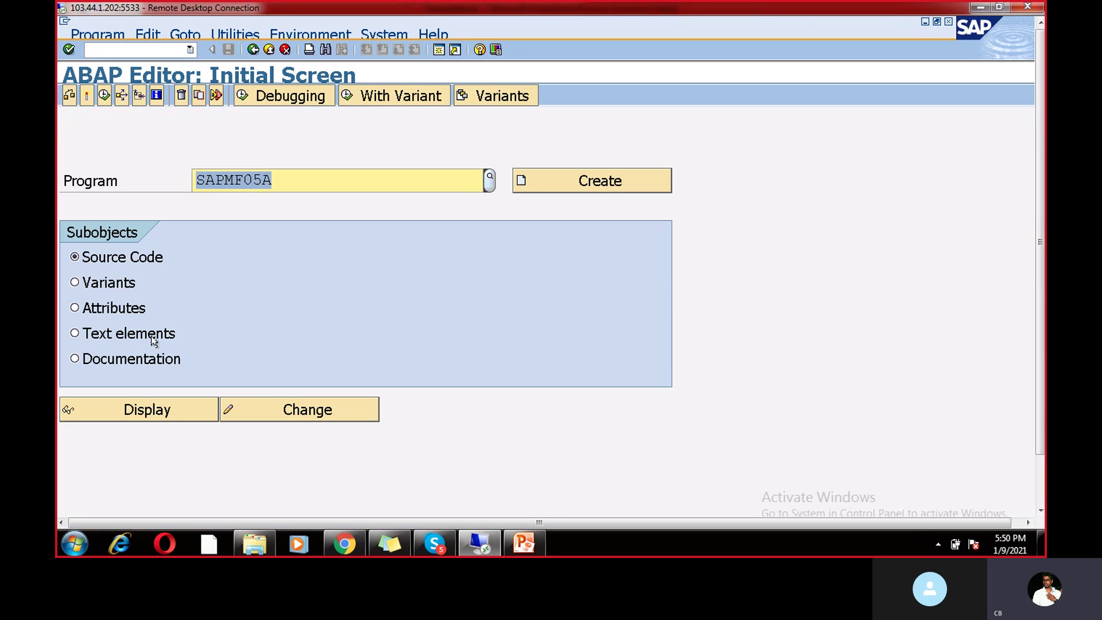
click(158, 409)
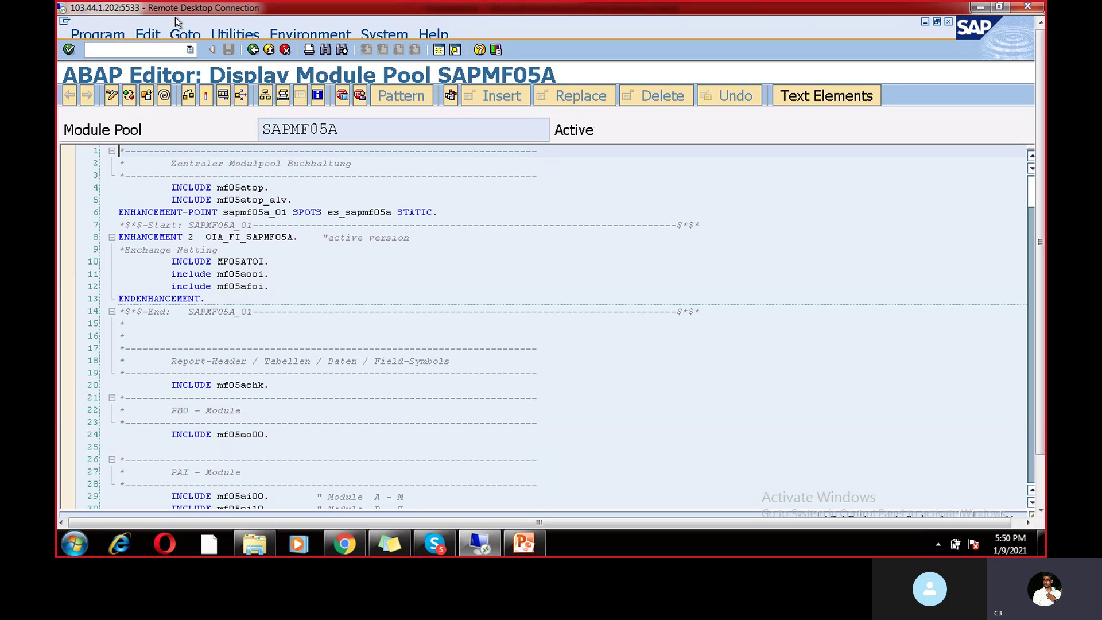
click(185, 33)
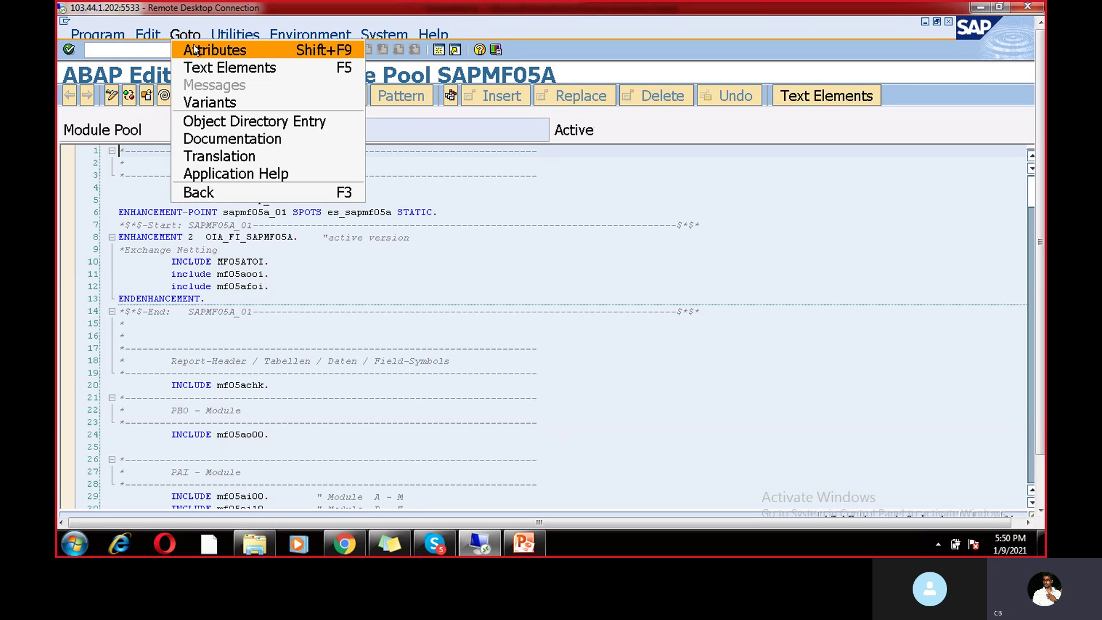
click(196, 51)
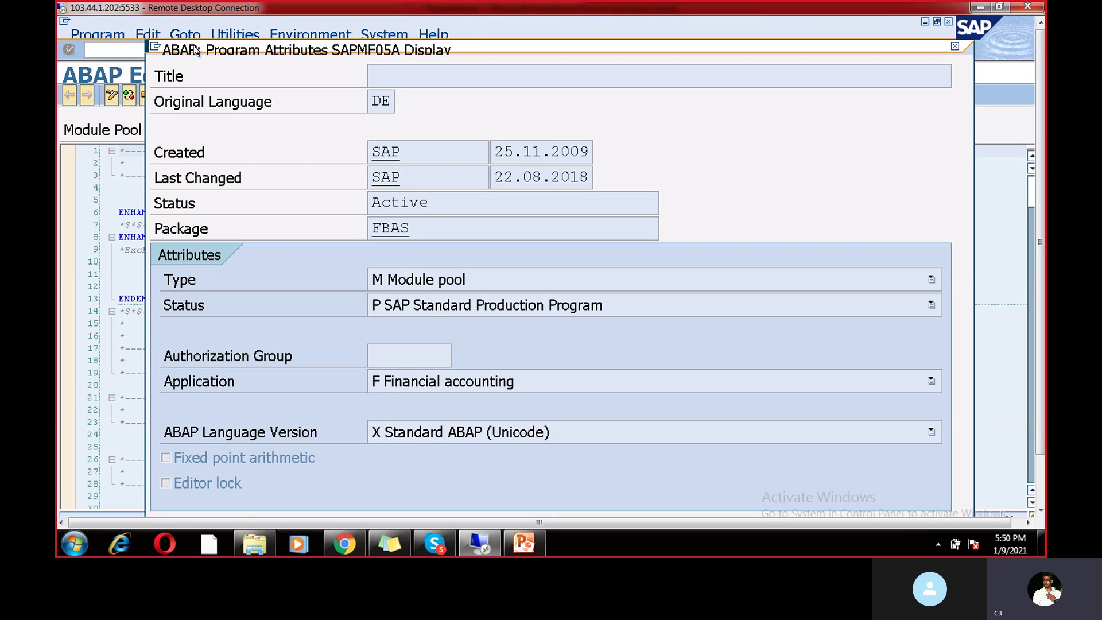
click(414, 231)
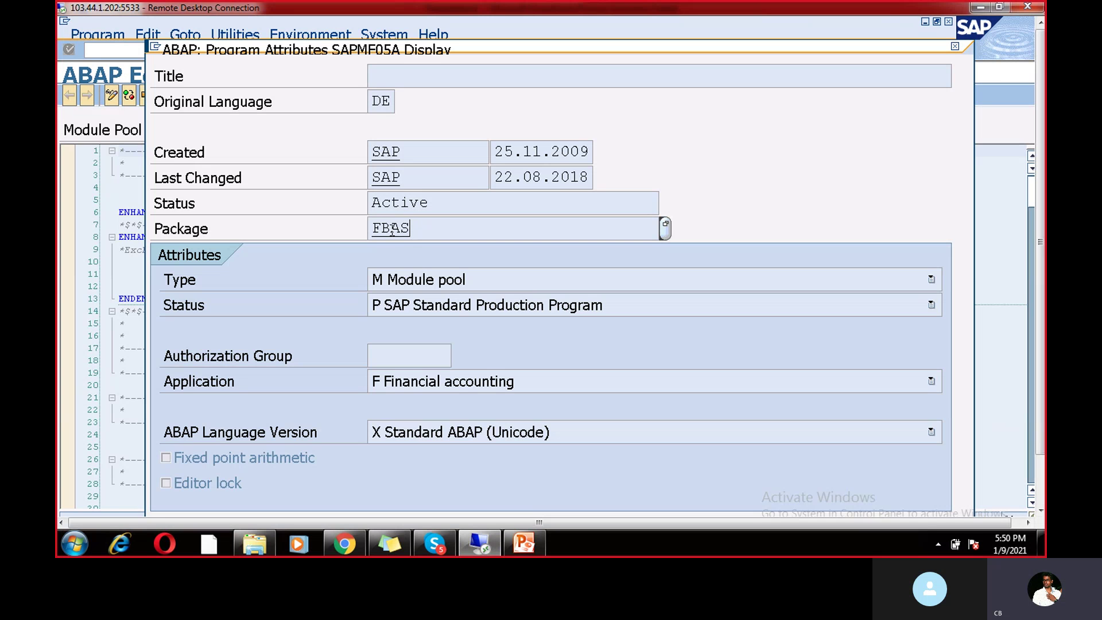
double_click(392, 230)
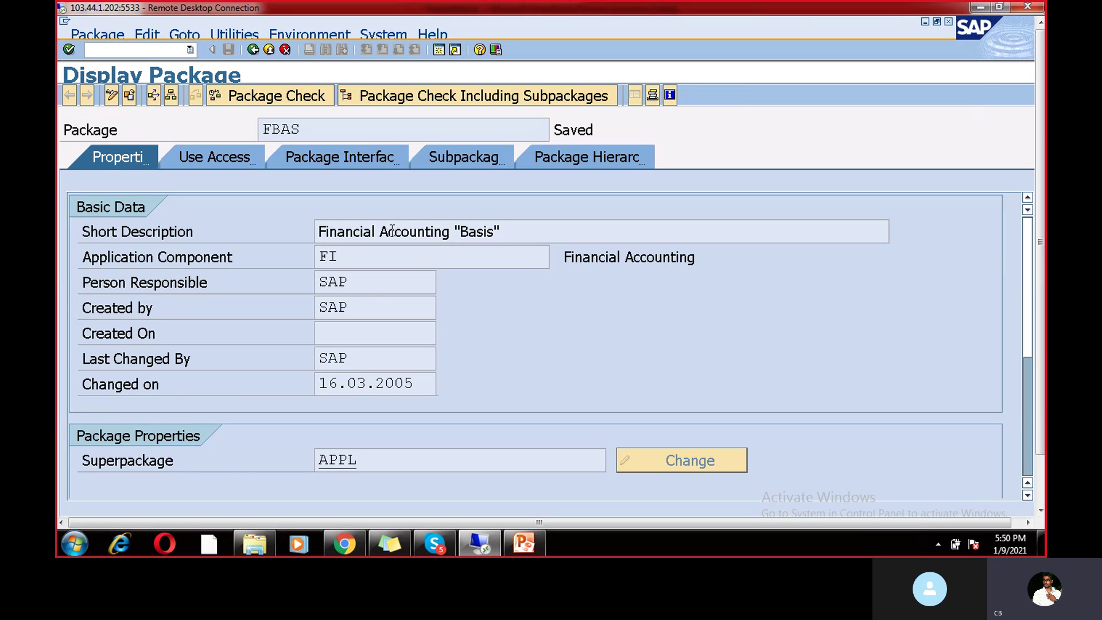
click(367, 280)
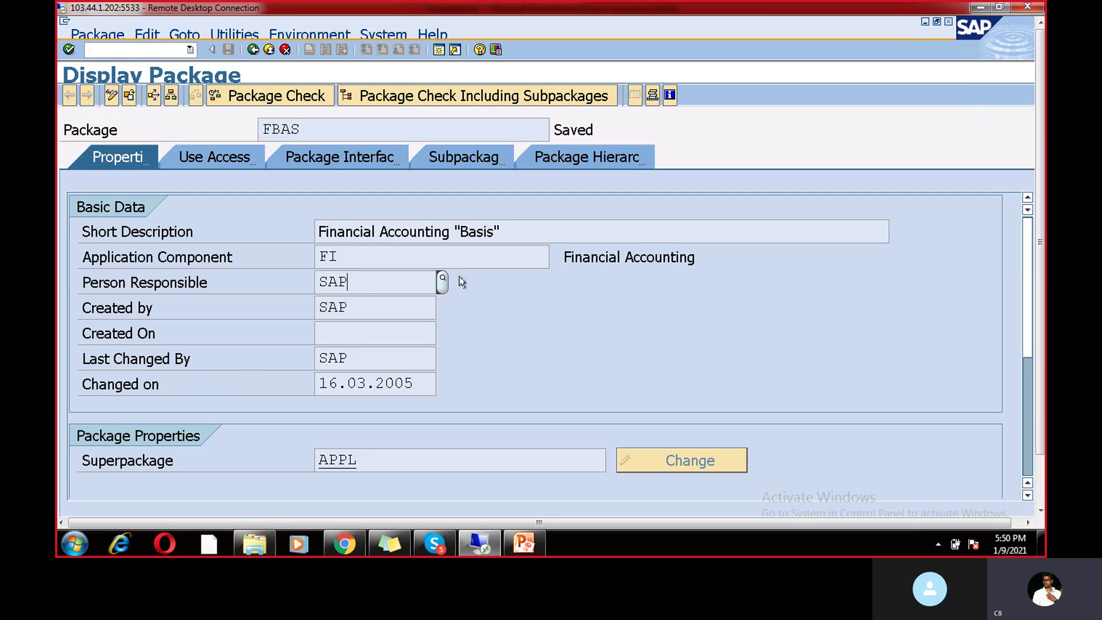
click(367, 352)
click(425, 383)
click(403, 460)
click(1023, 443)
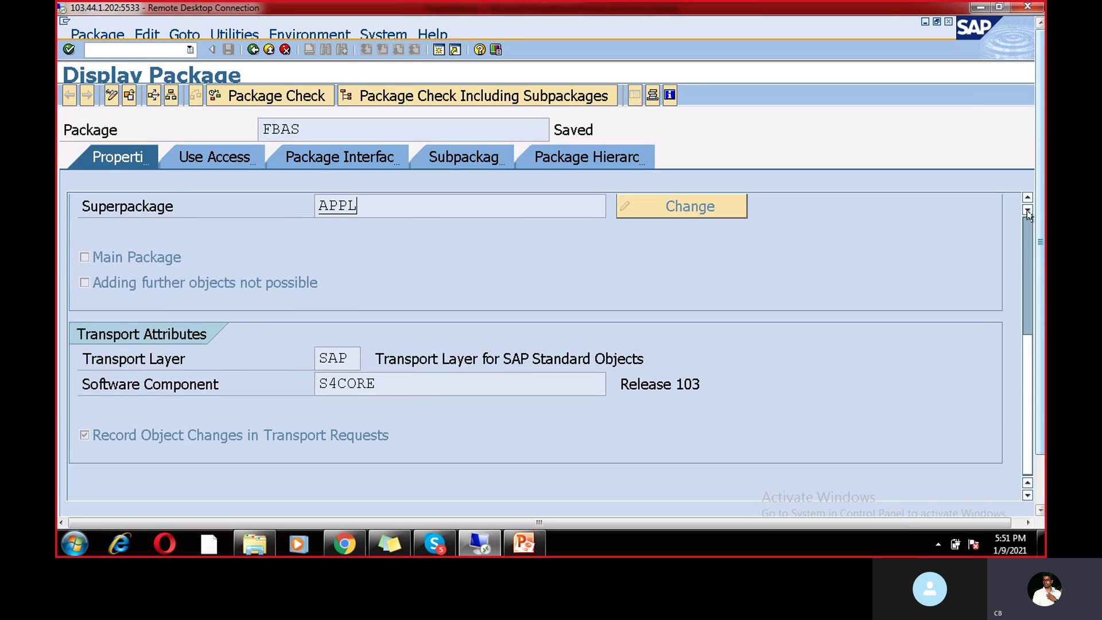
click(1027, 233)
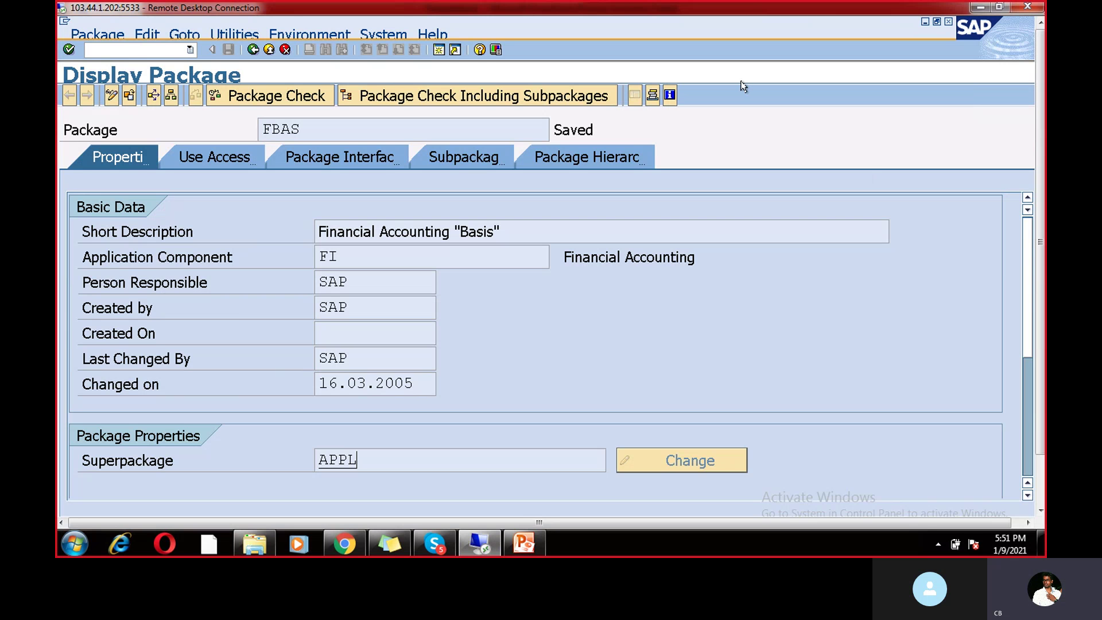
click(253, 50)
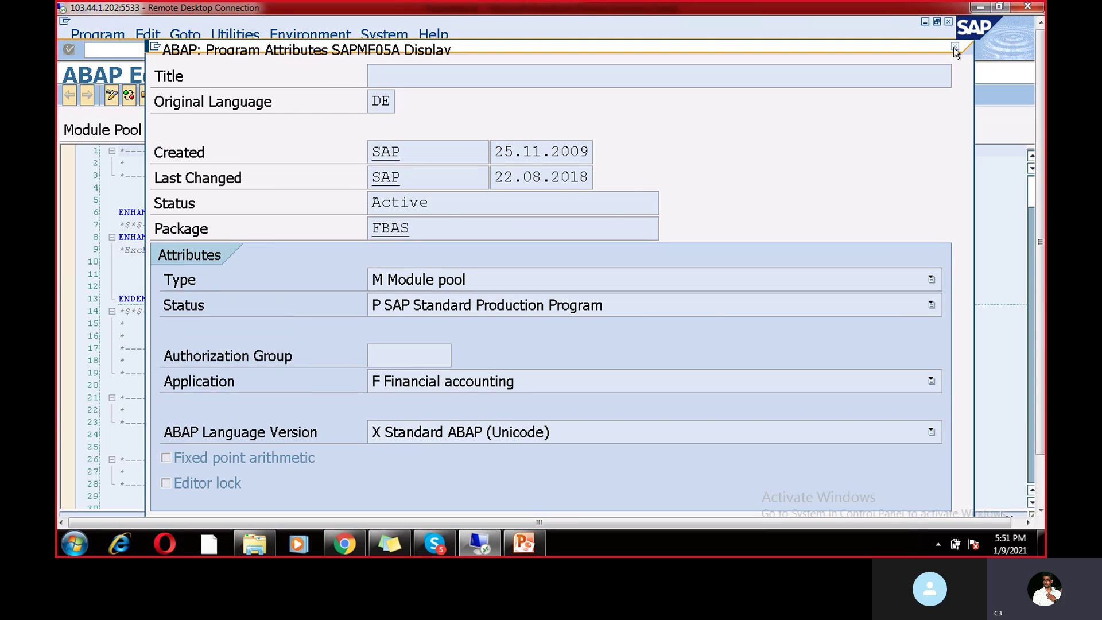
Step: Close the program attributes and switch back to table display with /nse16n
click(955, 47)
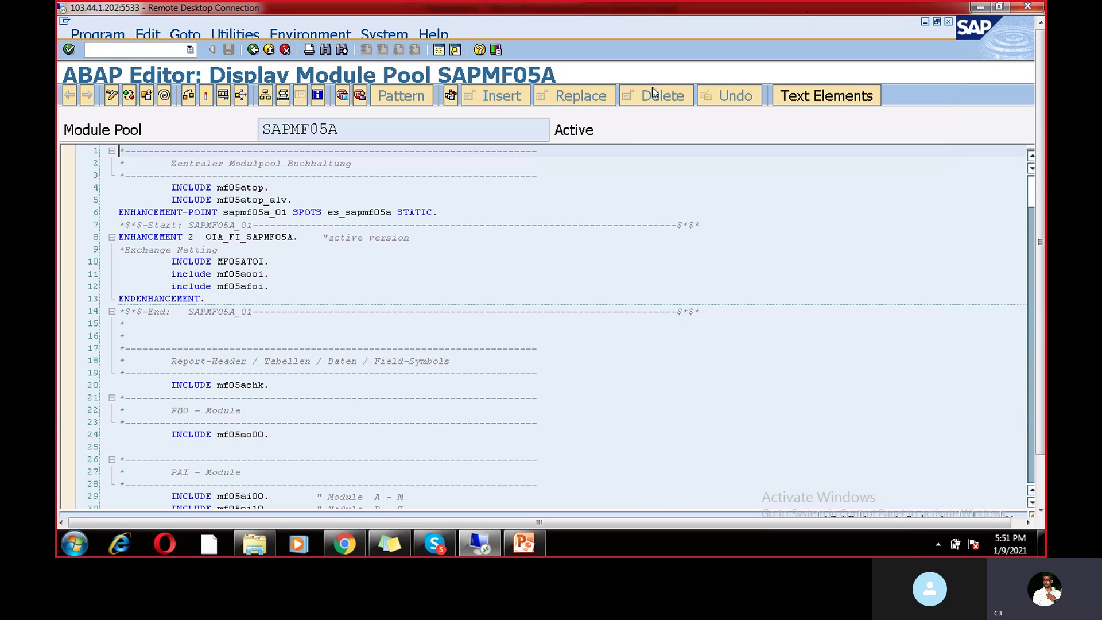
click(252, 50)
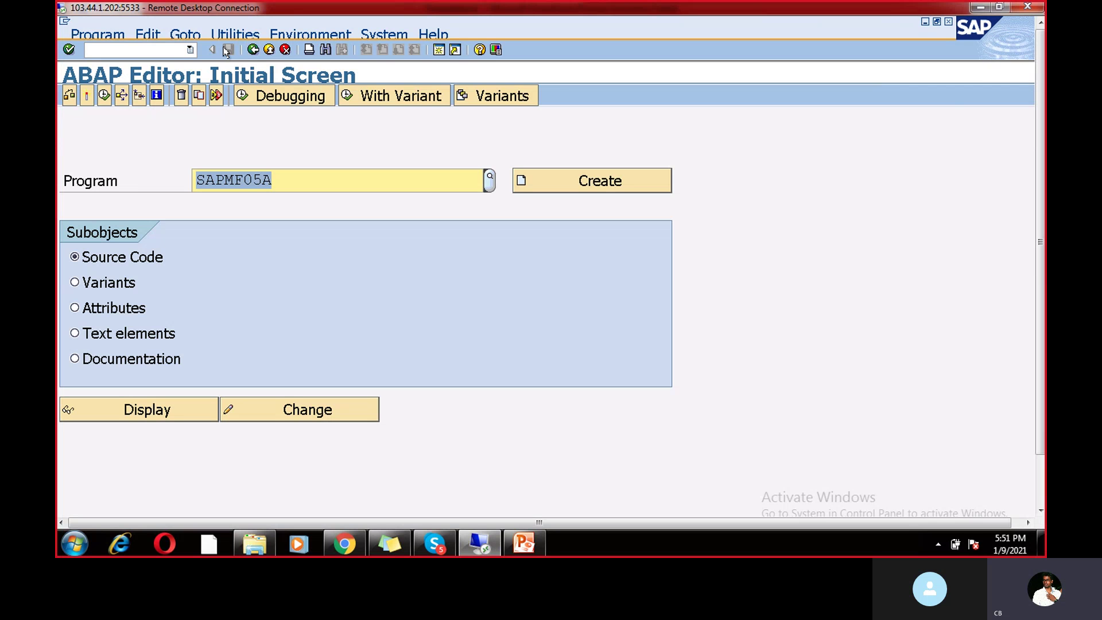
click(190, 50)
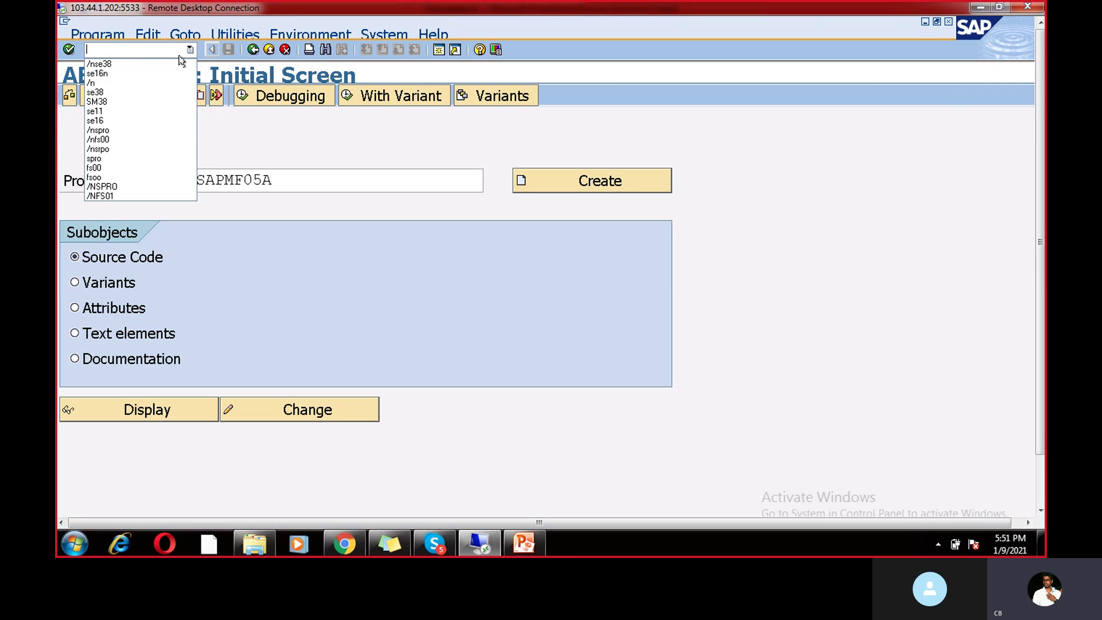
click(270, 140)
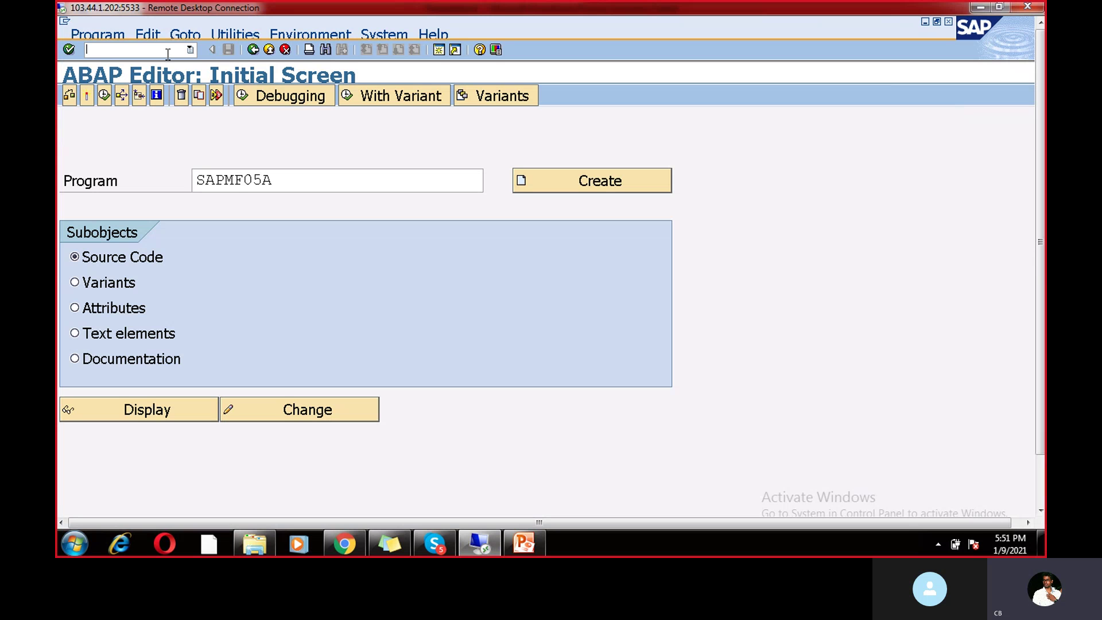
text(/nse16n)
key(Return)
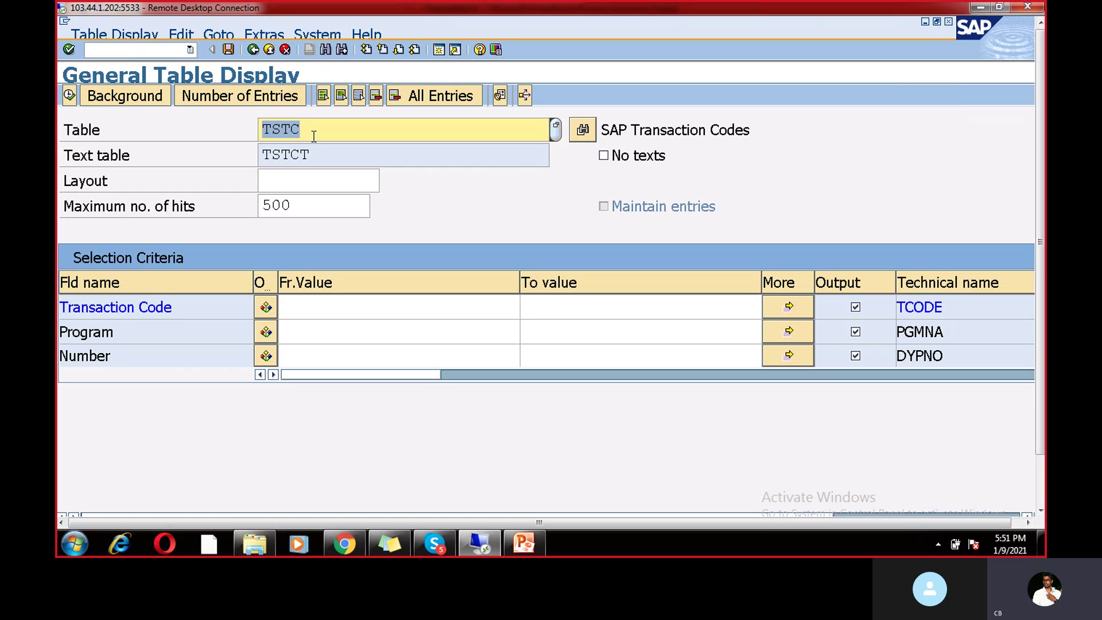
Step: Search TSTC for FB70 and point out its program SAPMF05A, screen 1099
click(314, 136)
click(312, 313)
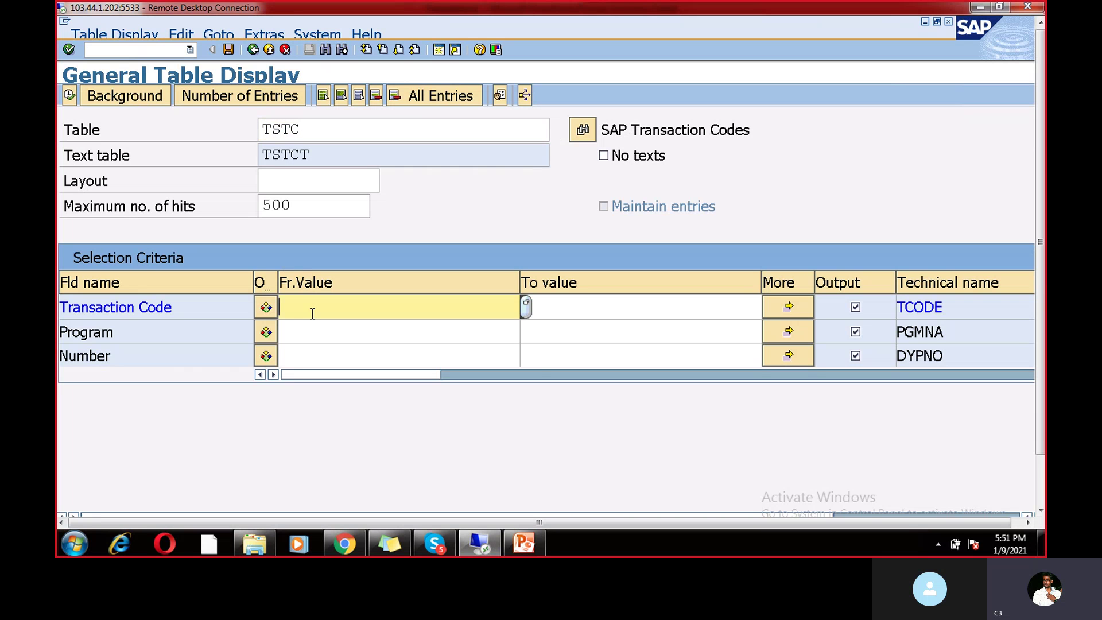
text(FB70)
click(69, 96)
click(137, 281)
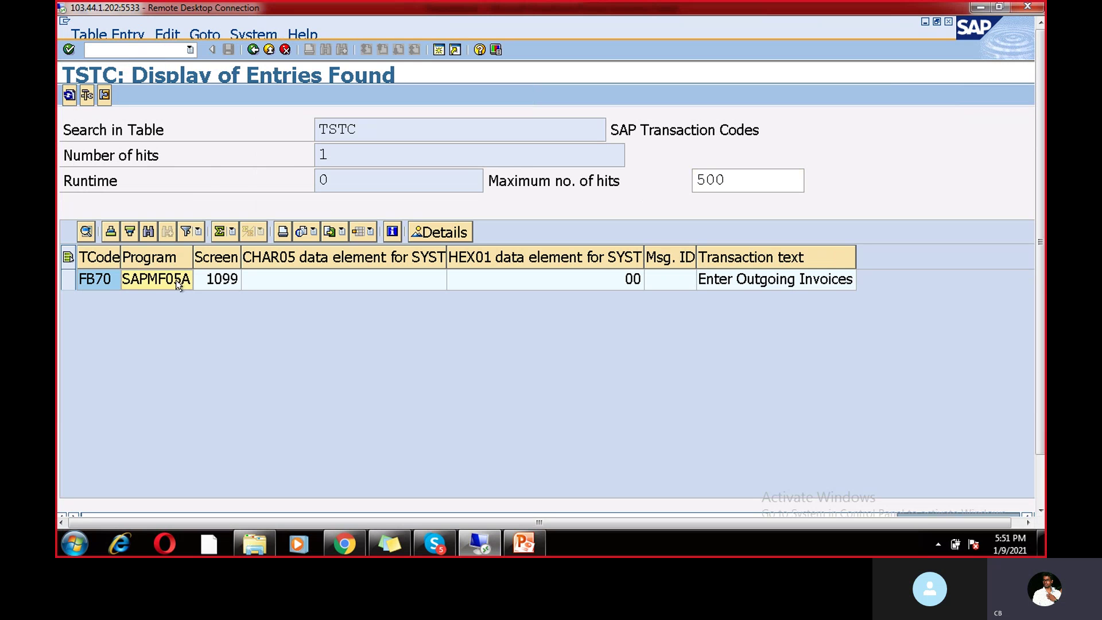
Step: Rerun /nse38 from the command history and display SAPMF05A's source code
click(142, 283)
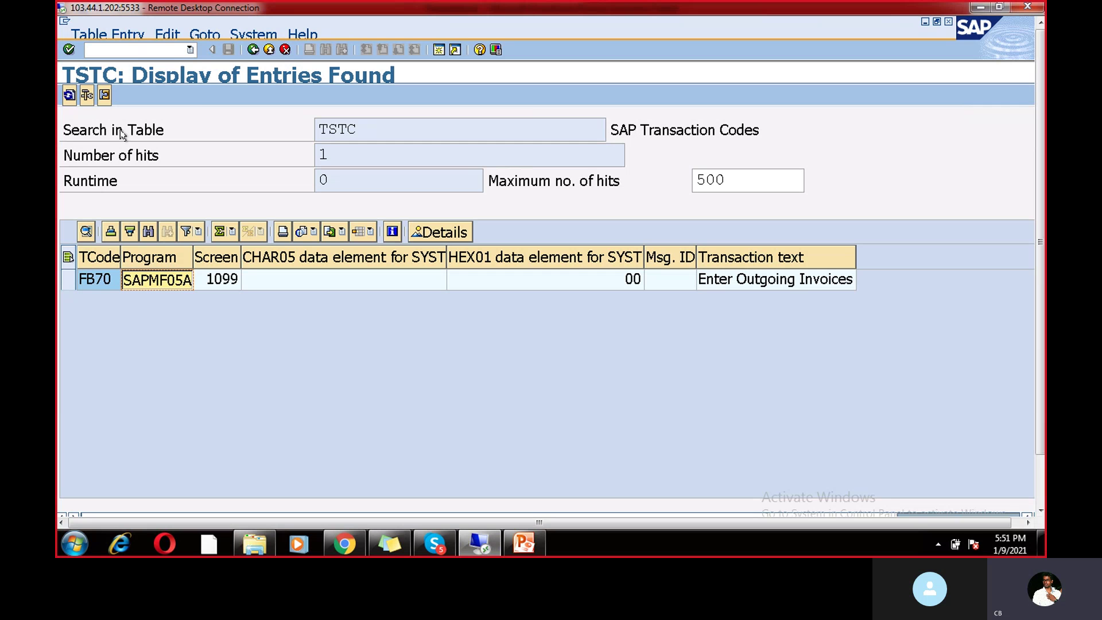
click(191, 51)
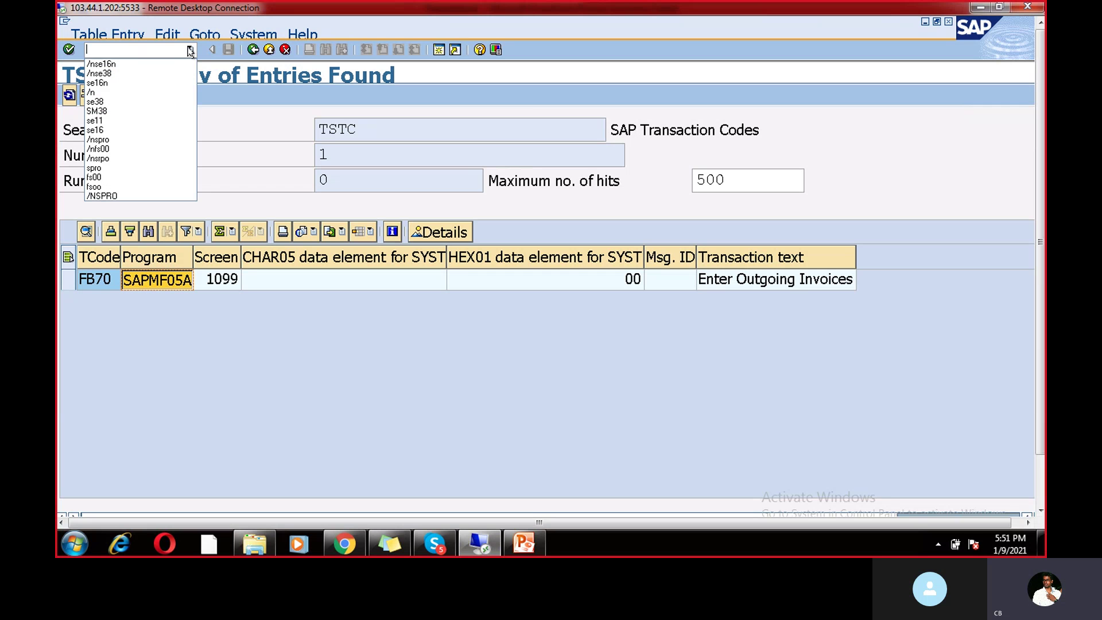
click(145, 73)
key(Return)
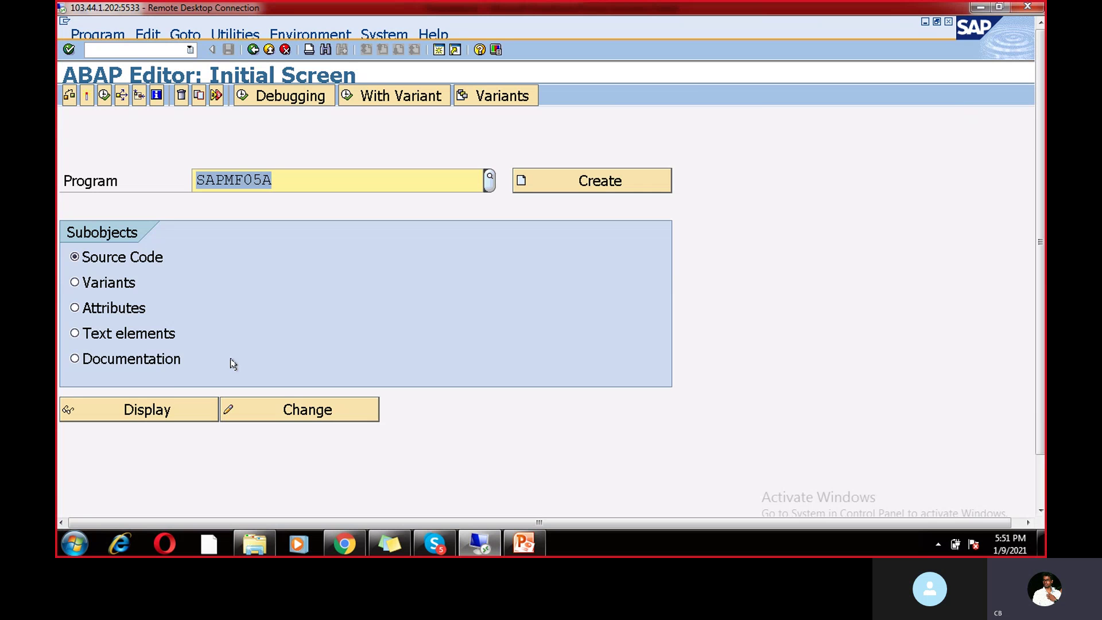
click(166, 410)
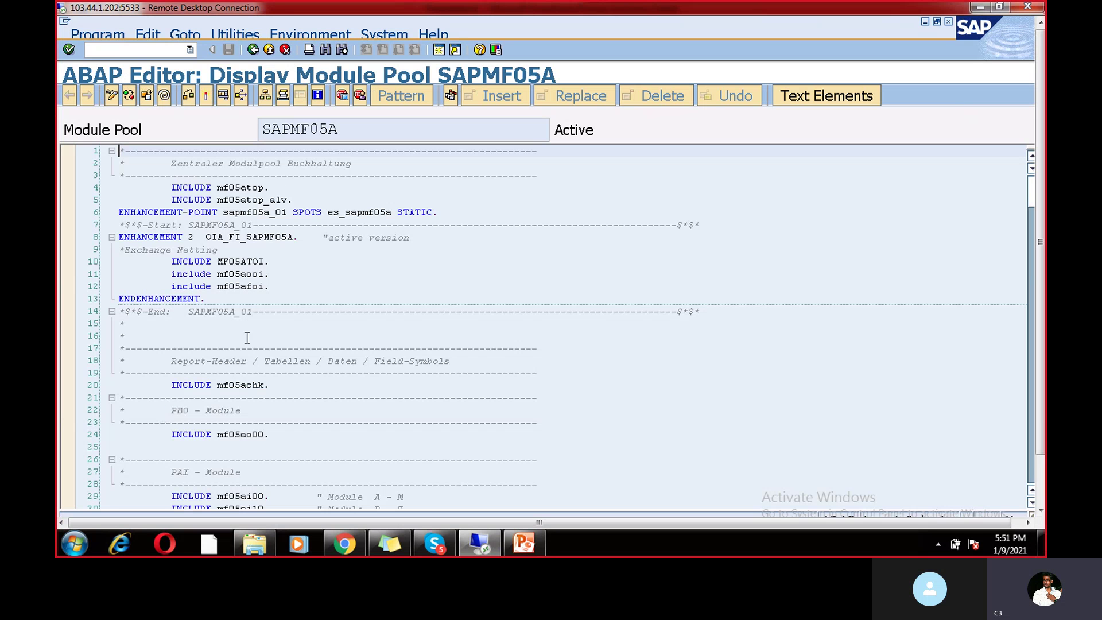